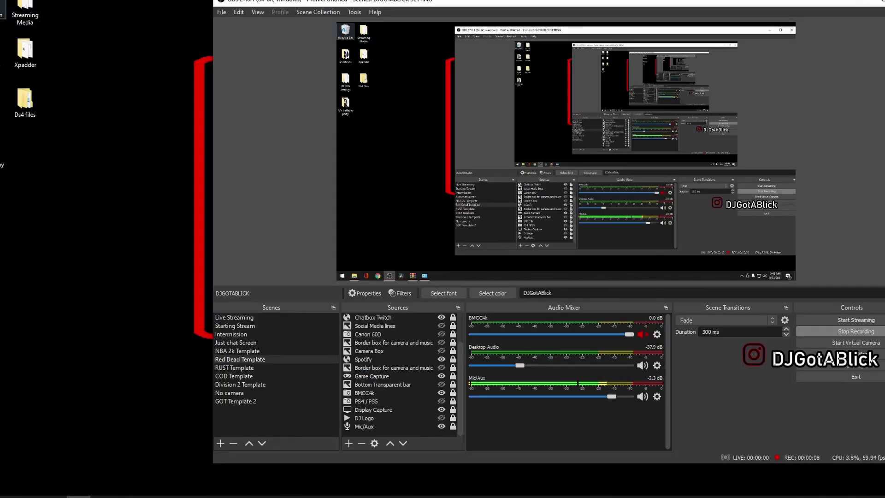
Launch Stream Deck from the desktop's Shortcuts folder and move its window clear of the folder window
{"action": "double_click", "coordinate": [2, 52]}
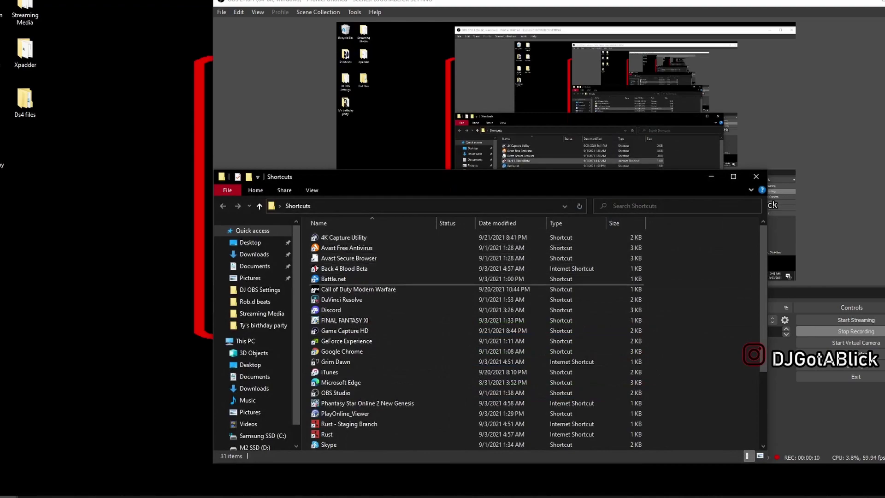
{"action": "scroll", "coordinate": [351, 268], "scroll_direction": "down", "scroll_amount": 4}
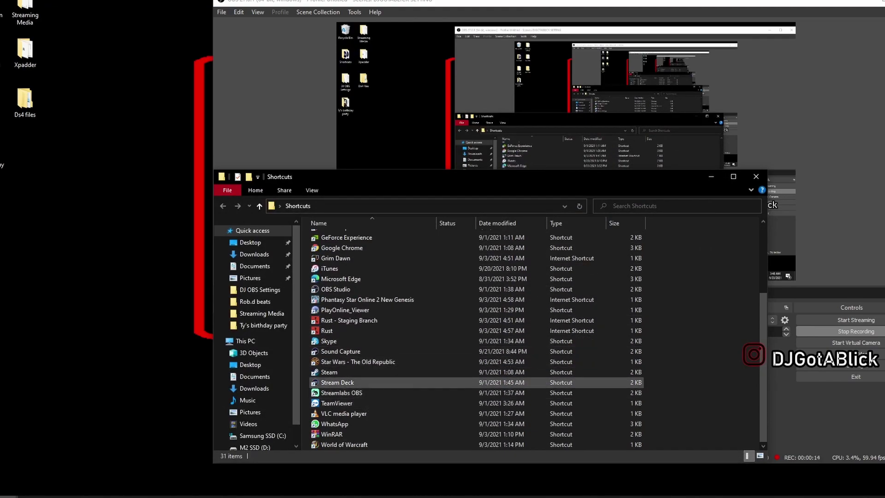
{"action": "left_click", "coordinate": [361, 382]}
{"action": "key", "text": "Return"}
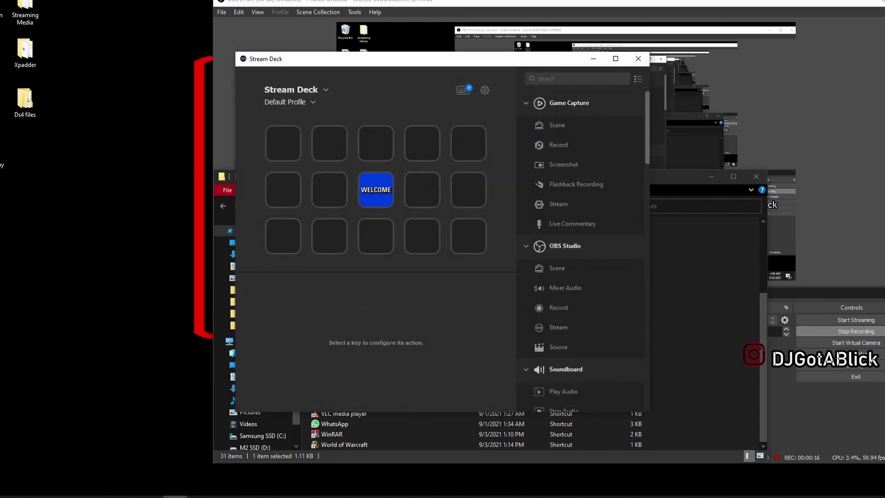
{"action": "left_click_drag", "start_coordinate": [436, 62], "coordinate": [212, 36]}
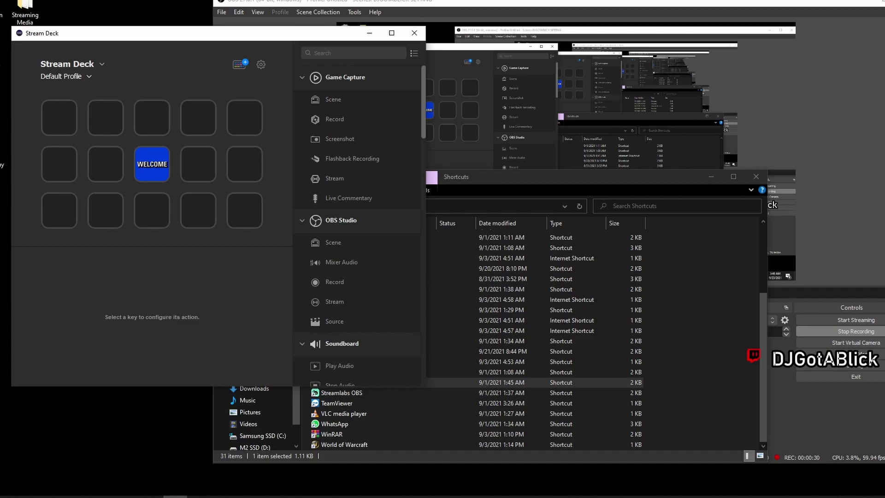
Look through the profile selector, the list of available key actions and the general preferences
{"action": "left_click", "coordinate": [65, 76]}
{"action": "key", "text": "Escape"}
{"action": "scroll", "coordinate": [357, 216], "scroll_direction": "down", "scroll_amount": 15}
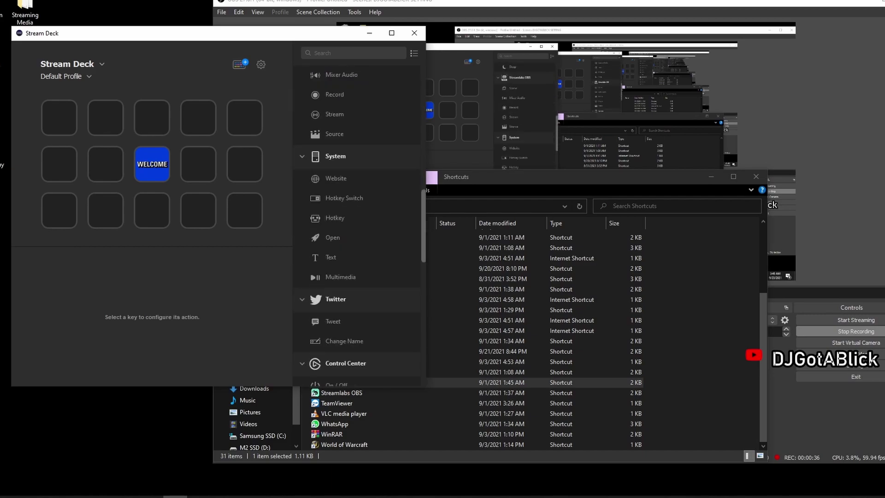
{"action": "scroll", "coordinate": [357, 217], "scroll_direction": "up", "scroll_amount": 10}
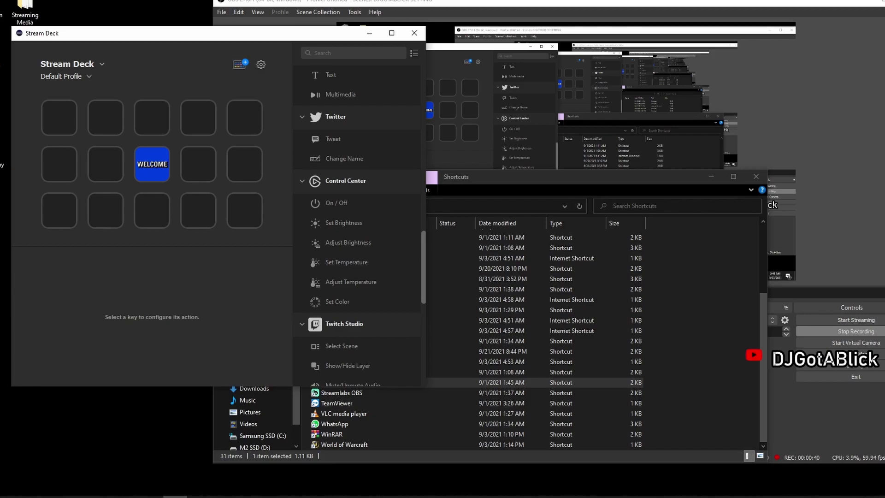
{"action": "left_click", "coordinate": [261, 64]}
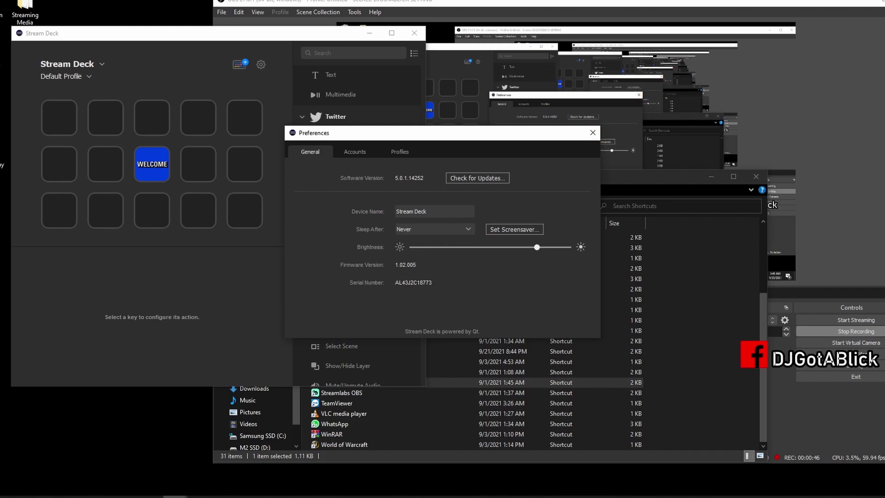
{"action": "left_click", "coordinate": [593, 133]}
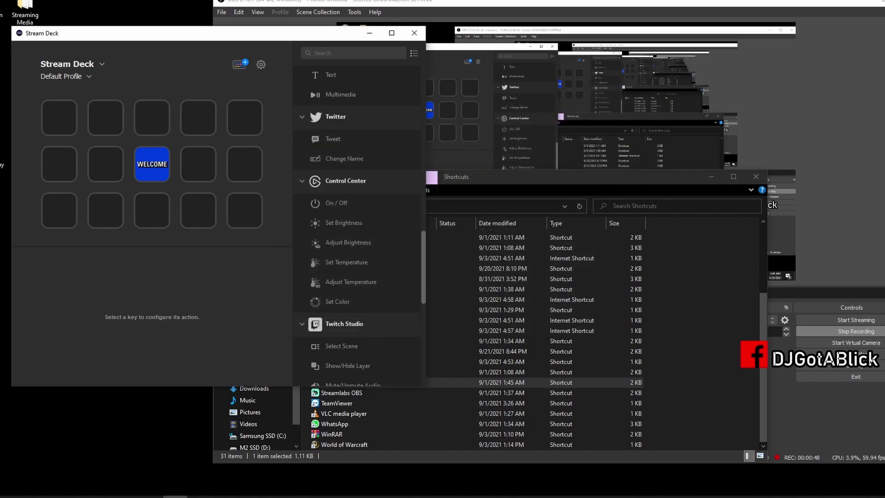
Create a backup of all profiles on the Desktop with the file name "Stream Deck - 23-09-2021 - 05-49"
{"action": "left_click", "coordinate": [261, 64]}
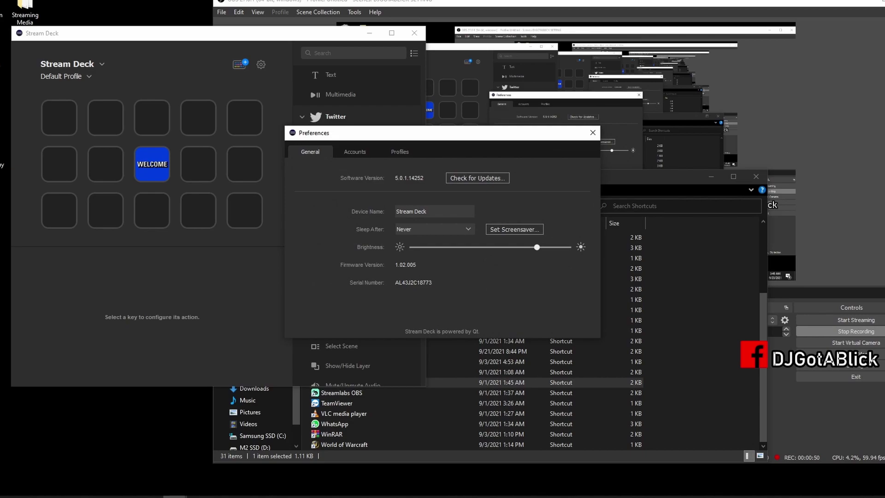
{"action": "left_click", "coordinate": [355, 152]}
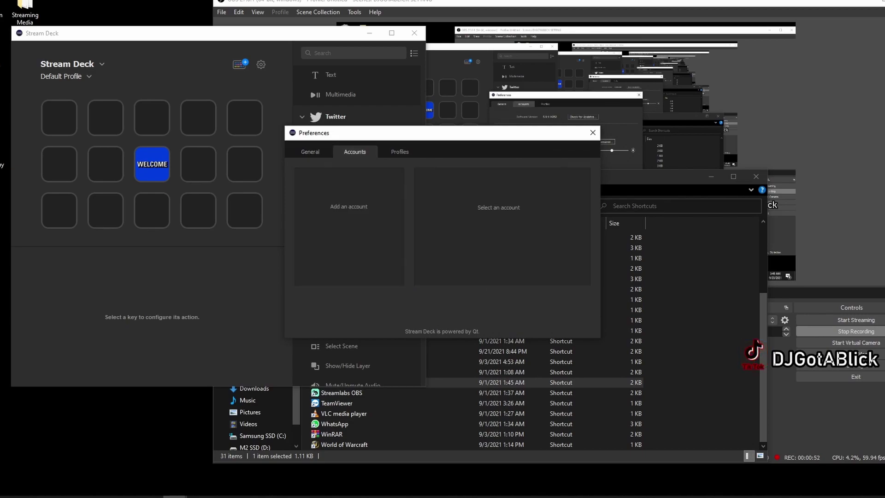
{"action": "left_click", "coordinate": [399, 152]}
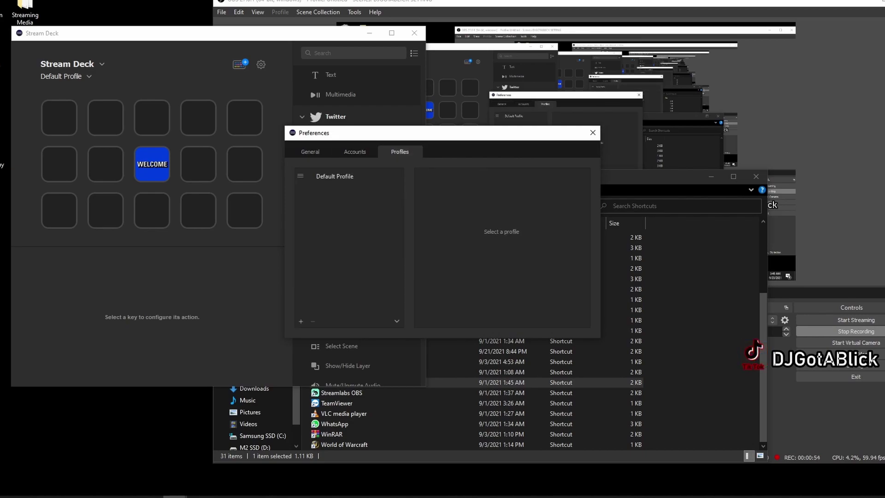
{"action": "left_click", "coordinate": [396, 321]}
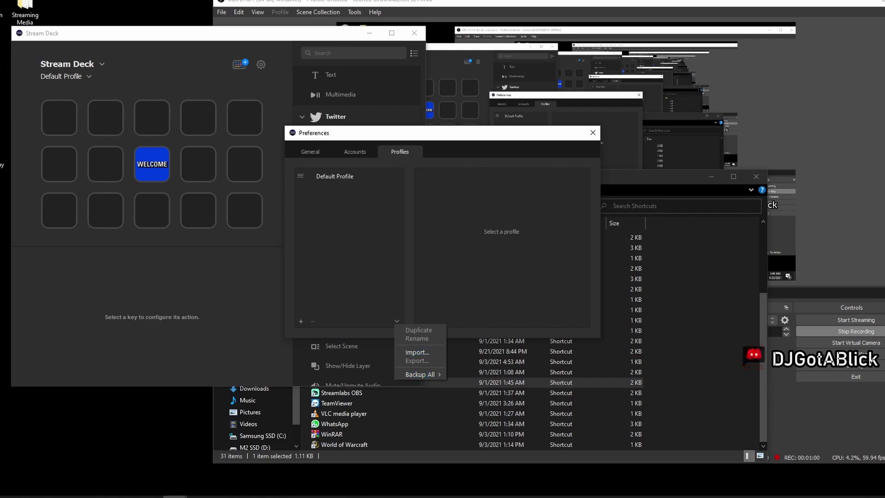
{"action": "mouse_move", "coordinate": [420, 374]}
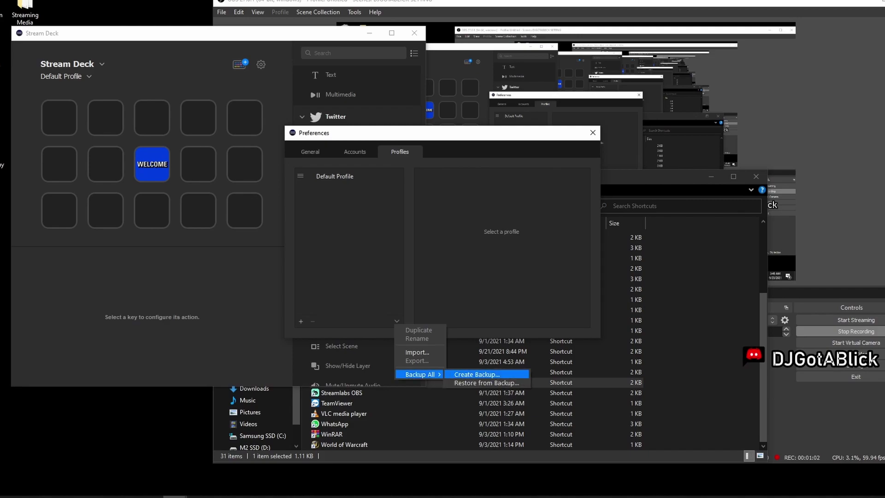
{"action": "left_click", "coordinate": [477, 374]}
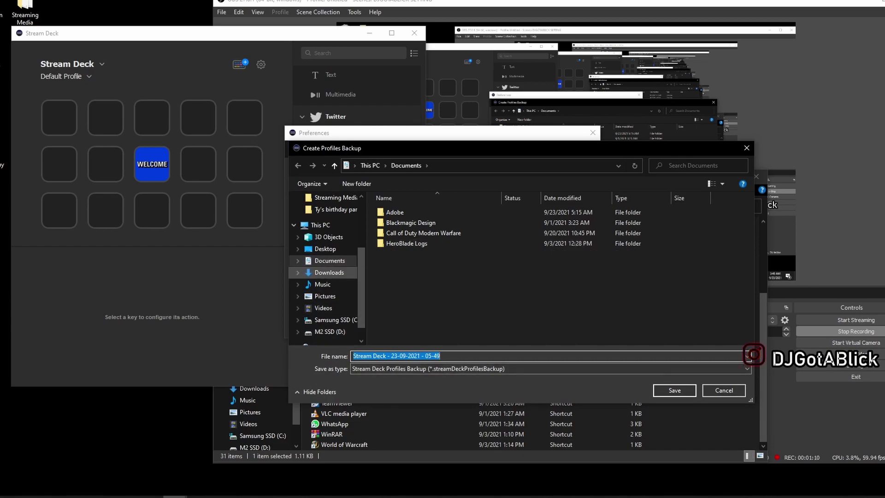
{"action": "left_click", "coordinate": [325, 249]}
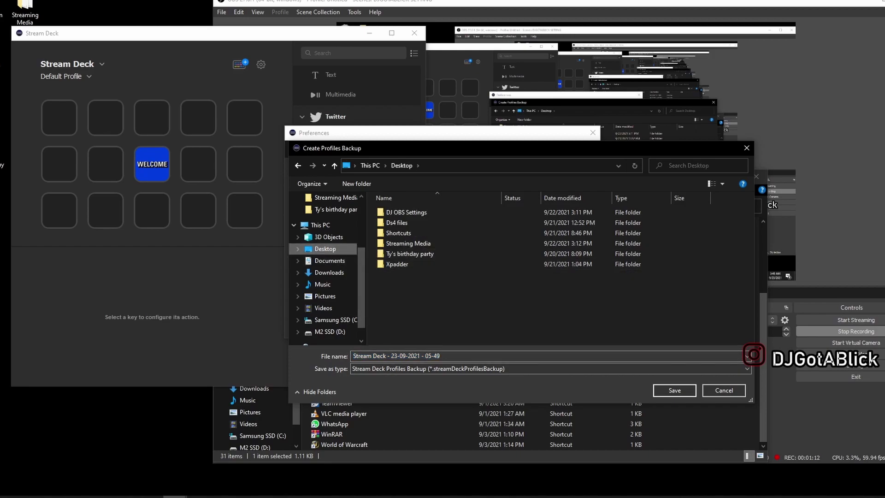
{"action": "left_click", "coordinate": [674, 390]}
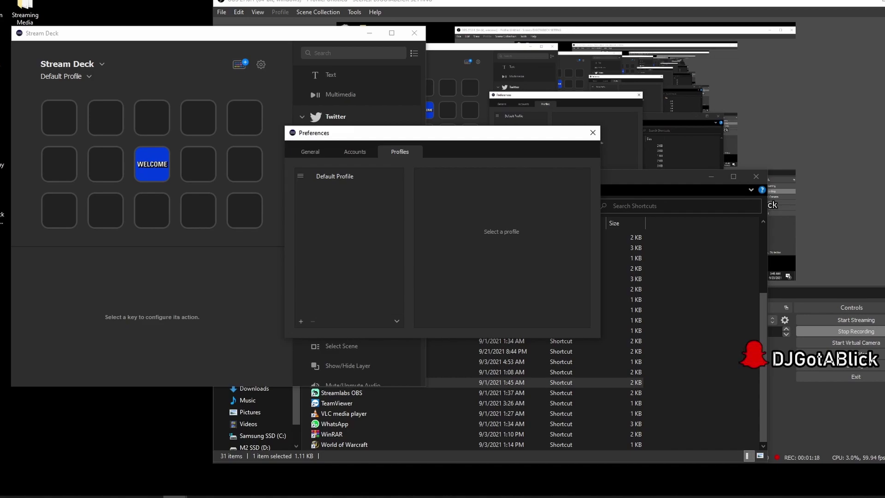
{"action": "left_click", "coordinate": [593, 133]}
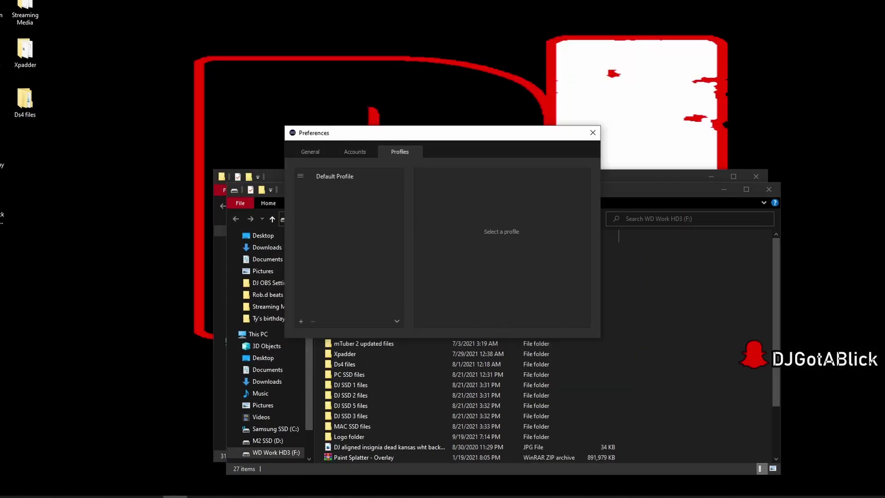
Bring the Shortcuts folder window forward and move the Preferences window away from the overlapping folder windows
{"action": "mouse_move", "coordinate": [609, 190]}
{"action": "left_mouse_down"}
{"action": "mouse_move", "coordinate": [618, 190]}
{"action": "mouse_move", "coordinate": [606, 191]}
{"action": "left_mouse_up"}
{"action": "left_click", "coordinate": [606, 177]}
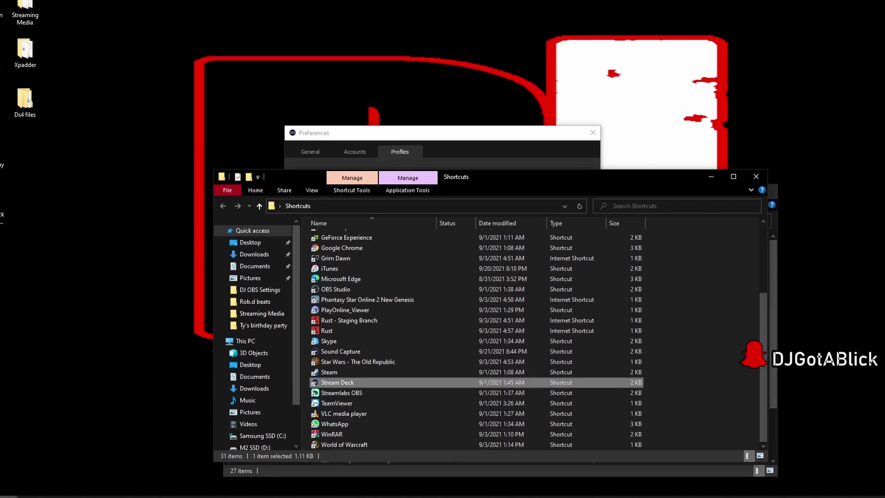
{"action": "left_click_drag", "start_coordinate": [375, 134], "coordinate": [176, 19]}
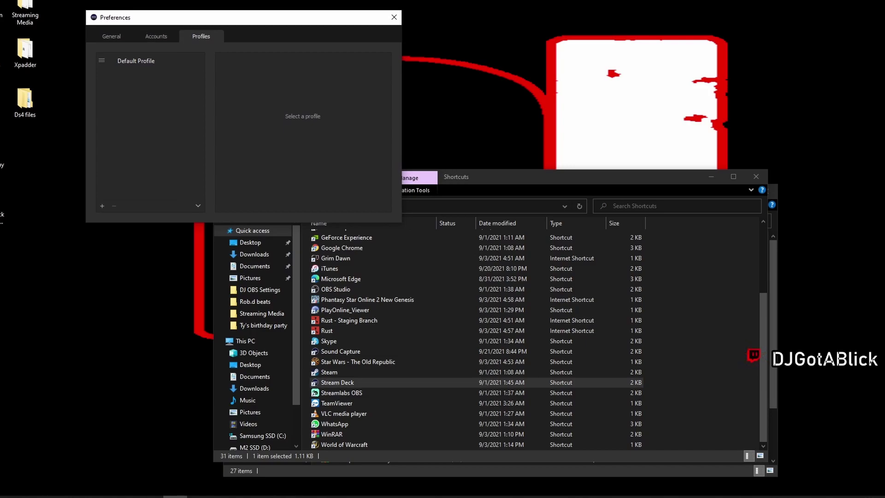
Restore all profiles from the backup "Stream Deck - 23-09-2021 - 06-06" on the WD Work HD3 (F:) drive
{"action": "left_click", "coordinate": [197, 206]}
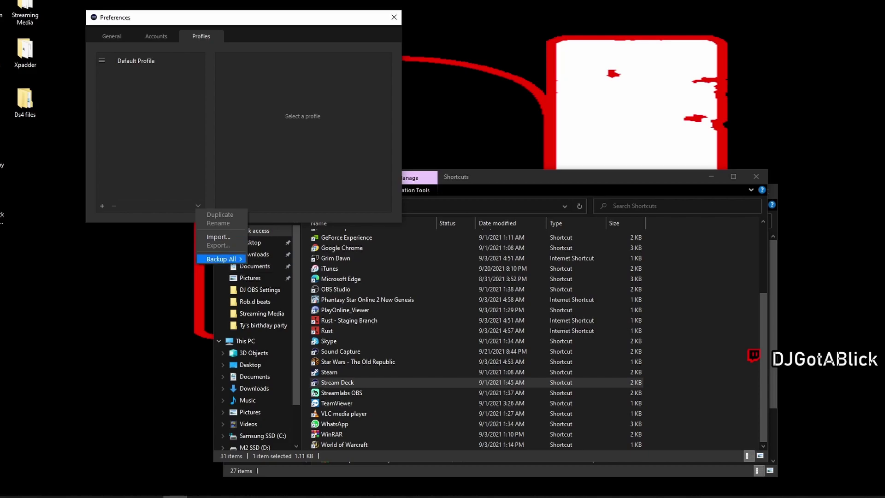
{"action": "mouse_move", "coordinate": [221, 259]}
{"action": "left_click", "coordinate": [288, 267]}
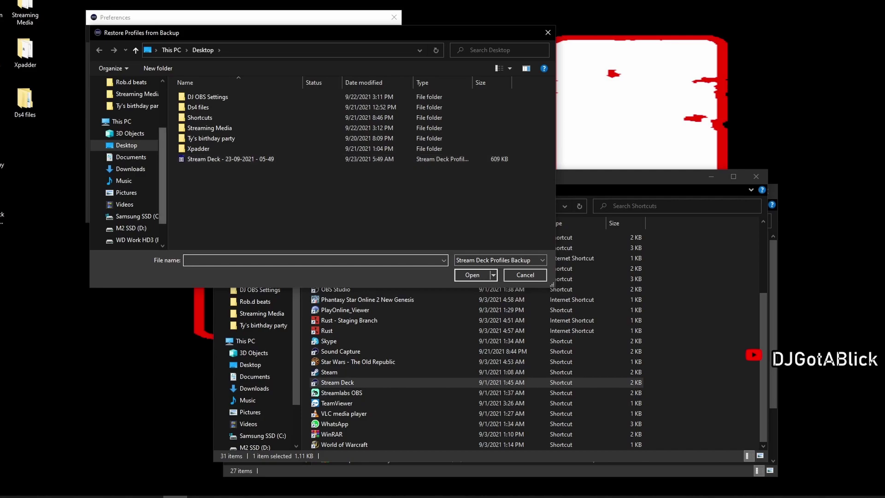
{"action": "left_click", "coordinate": [134, 240]}
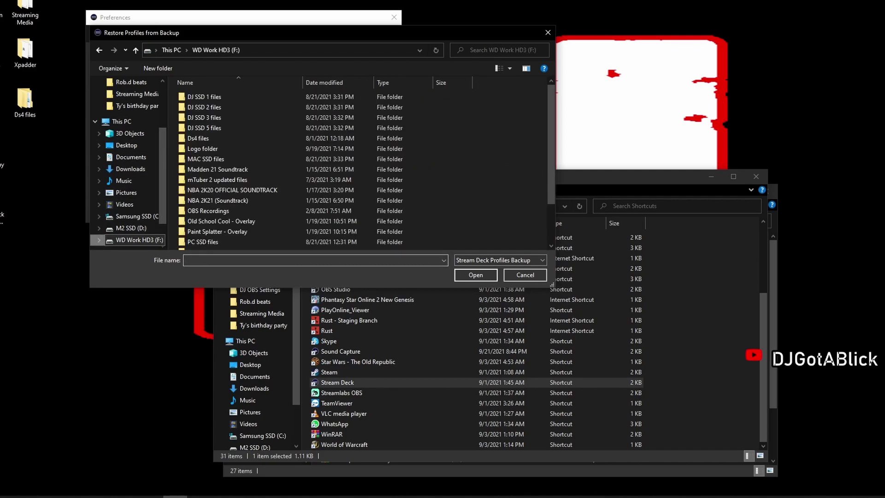
{"action": "scroll", "coordinate": [231, 171], "scroll_direction": "down", "scroll_amount": 1}
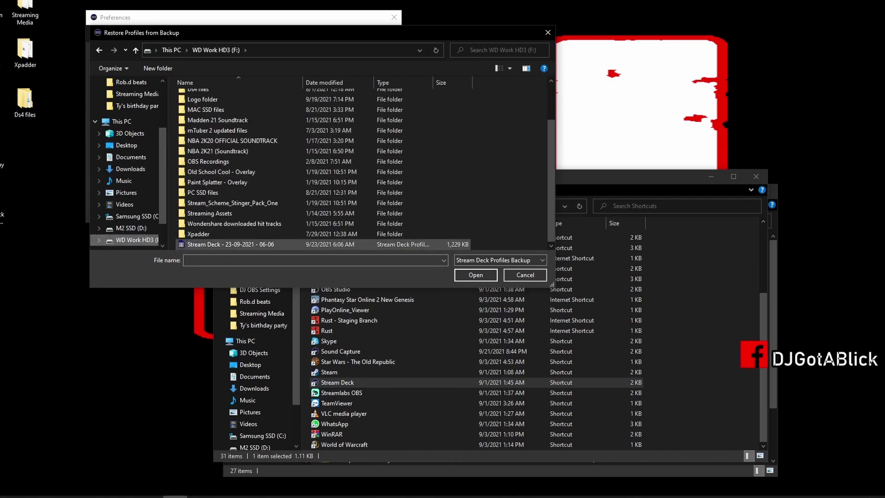
{"action": "left_click", "coordinate": [230, 245]}
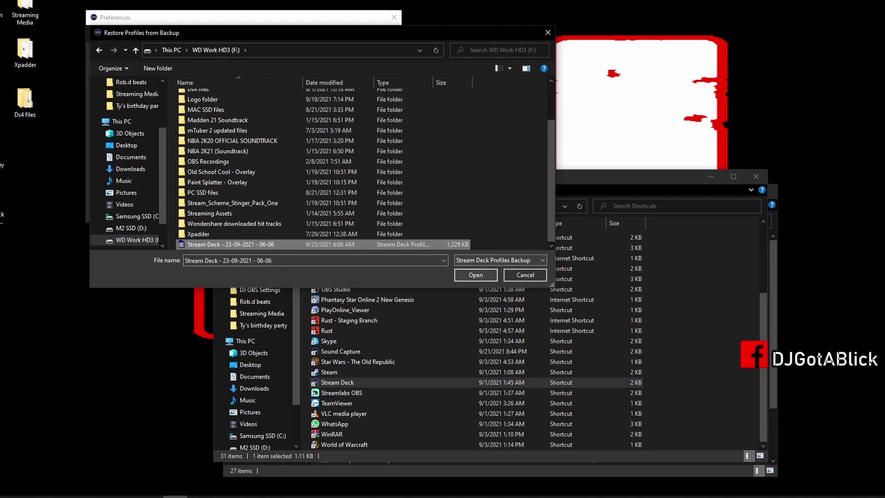
{"action": "left_click", "coordinate": [476, 274]}
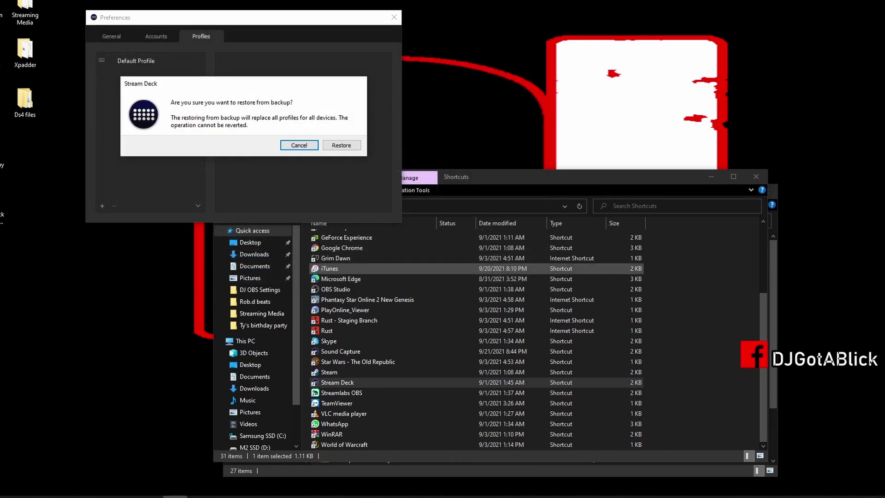
{"action": "left_click", "coordinate": [341, 144]}
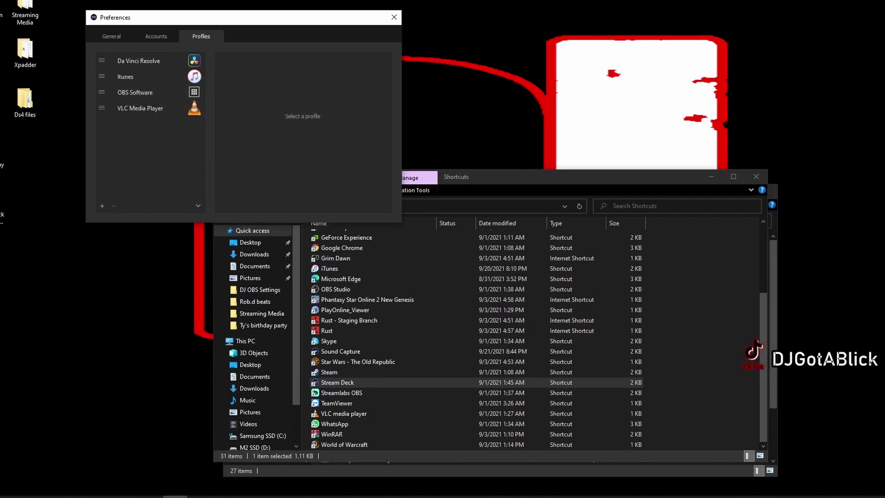
Review the general and account preferences and the settings of the Itunes, Da Vinci Resolve, OBS Software and VLC Media Player profiles
{"action": "left_click", "coordinate": [111, 36]}
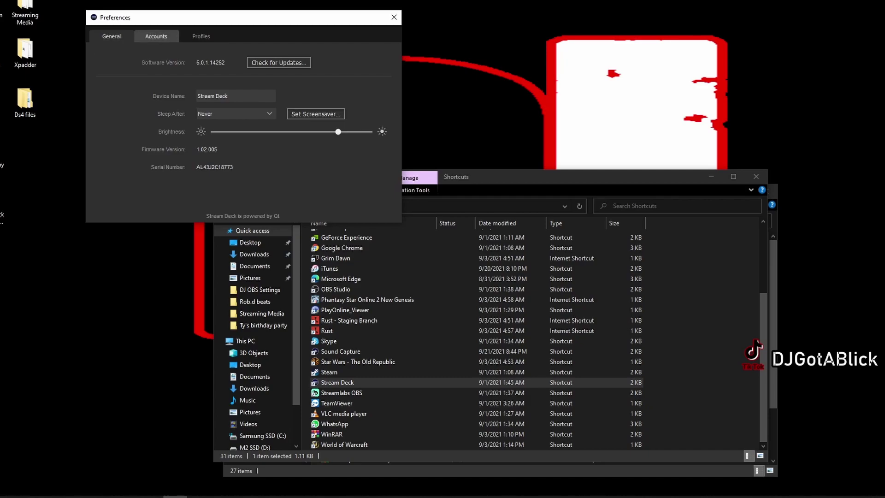
{"action": "left_click", "coordinate": [156, 36]}
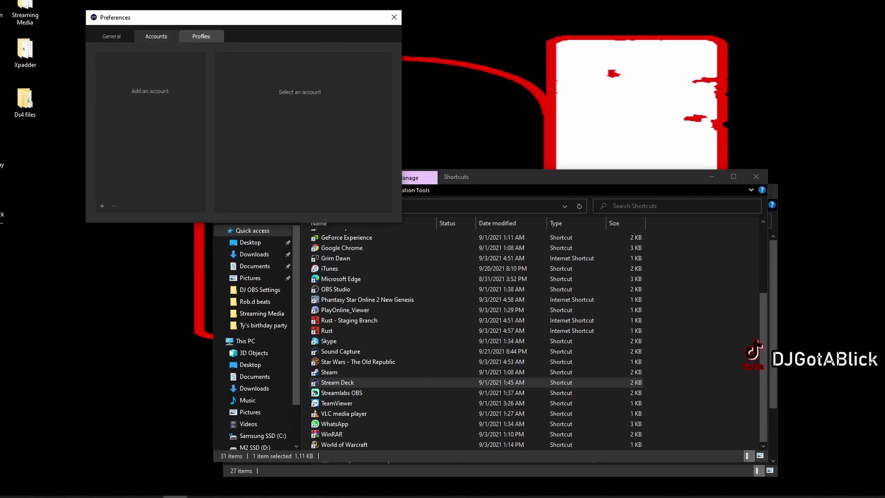
{"action": "left_click", "coordinate": [201, 36]}
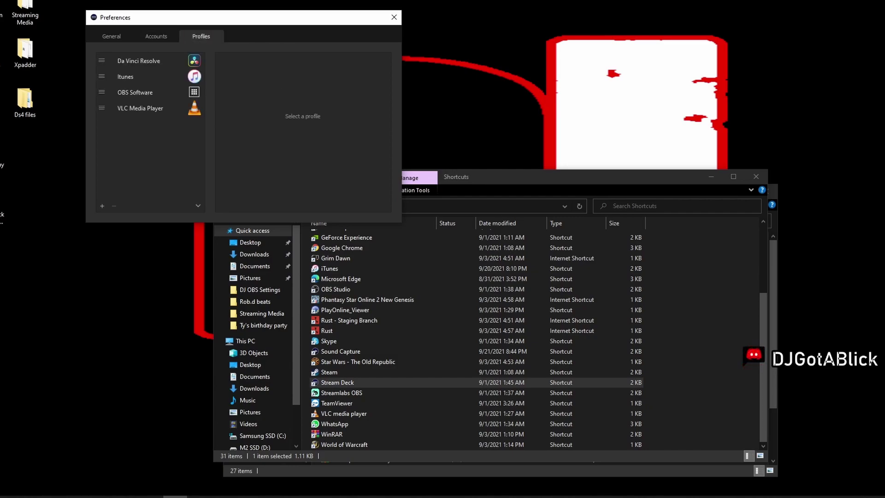
{"action": "left_click", "coordinate": [150, 77]}
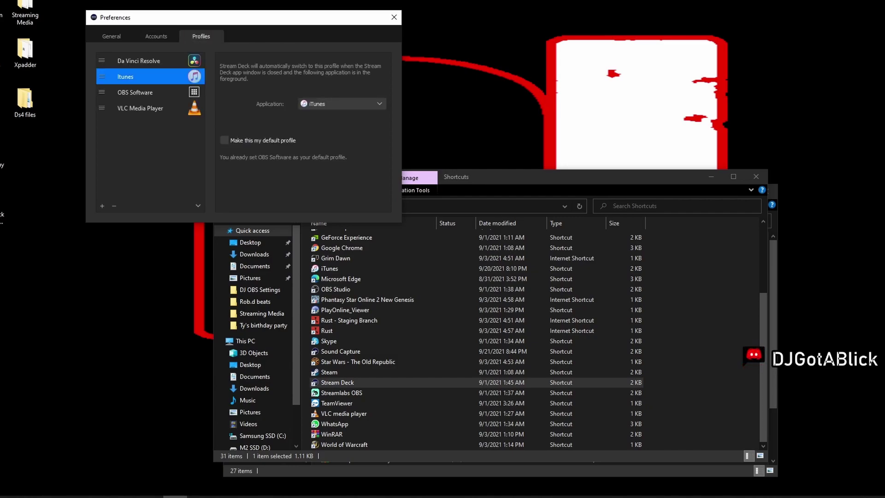
{"action": "left_click", "coordinate": [150, 60]}
{"action": "left_click", "coordinate": [151, 92]}
{"action": "left_click", "coordinate": [151, 108]}
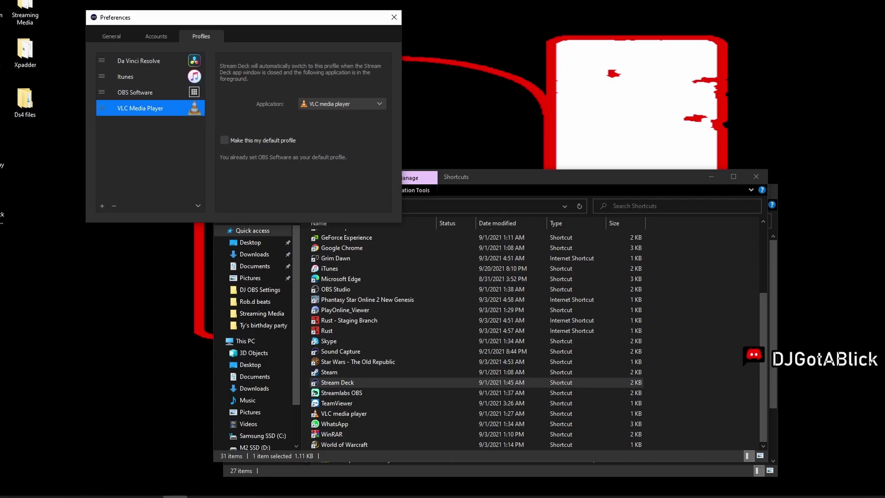
Reposition the Preferences window and place the main Stream Deck window over the OBS window
{"action": "left_click_drag", "start_coordinate": [198, 17], "coordinate": [223, 32]}
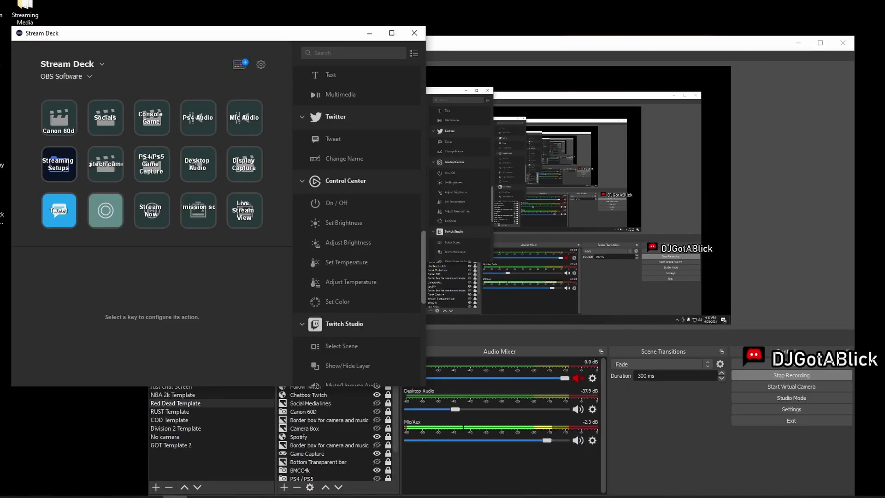
{"action": "left_click_drag", "start_coordinate": [204, 33], "coordinate": [463, 60]}
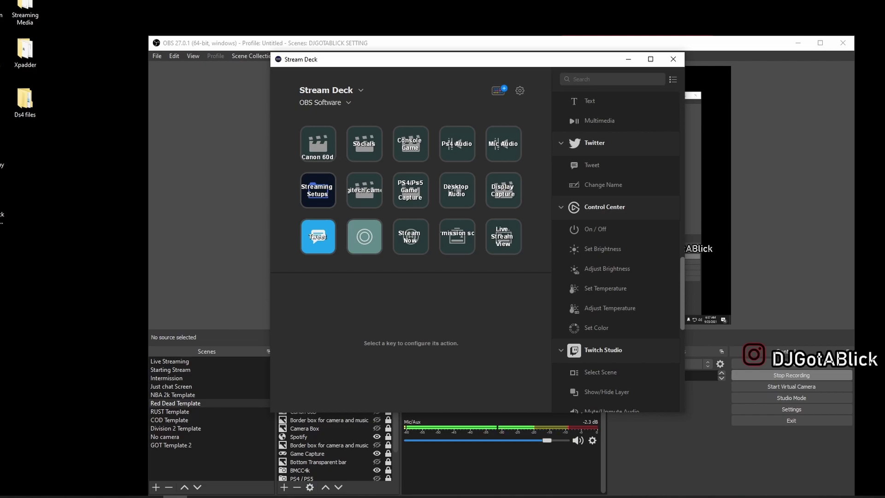
{"action": "mouse_move", "coordinate": [427, 59]}
{"action": "left_mouse_down"}
{"action": "mouse_move", "coordinate": [451, 61]}
{"action": "mouse_move", "coordinate": [438, 61]}
{"action": "left_mouse_up"}
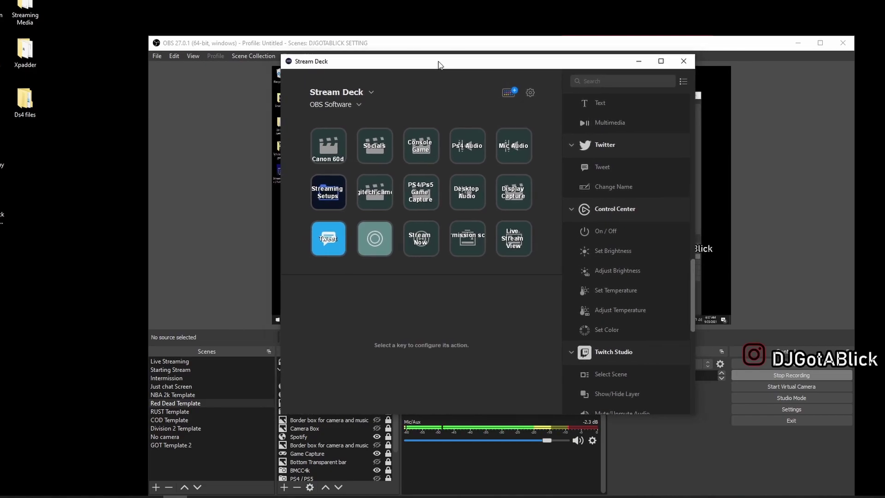